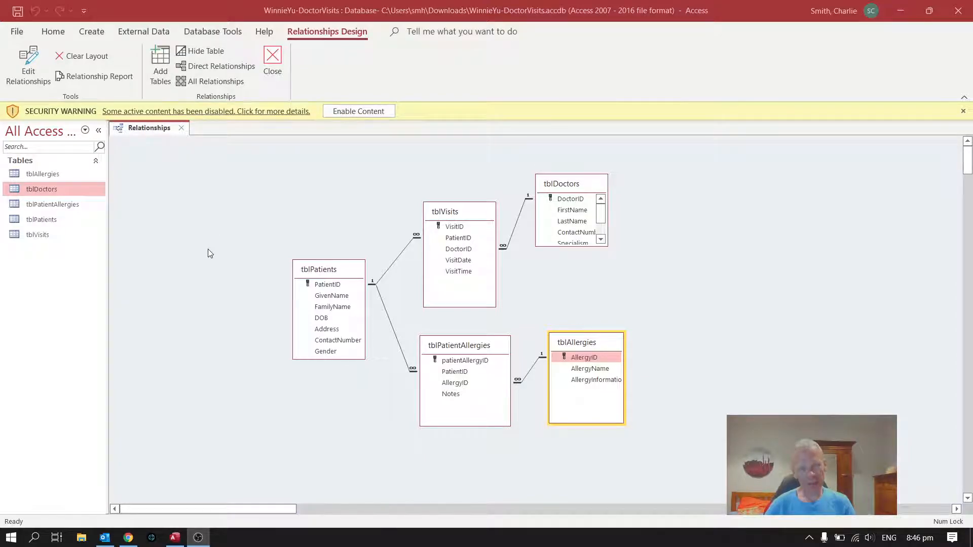
# Enlarge the tblDoctors table box in the relationships diagram to show all its fields down to Contact phone.
pyautogui.click(250, 379)
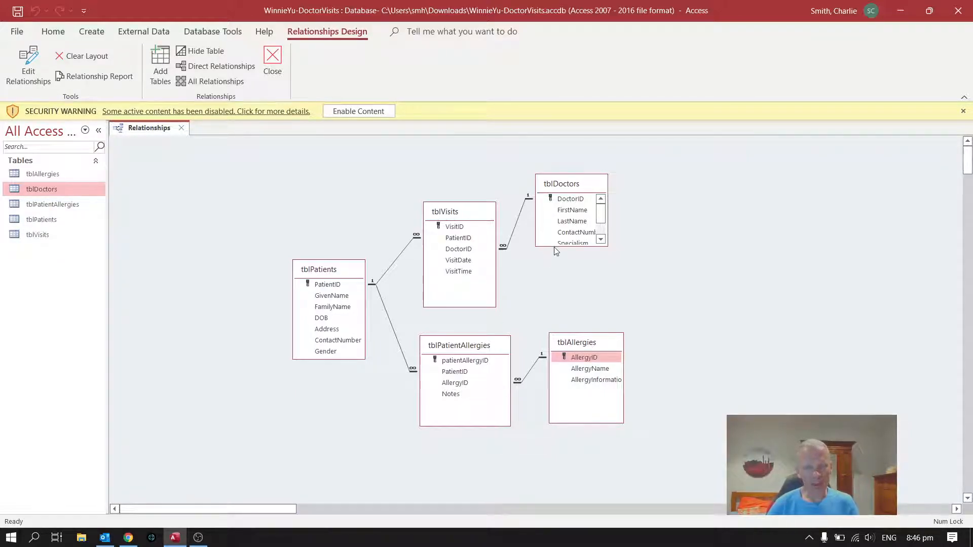
pyautogui.moveTo(565, 246); pyautogui.dragTo(564, 280)
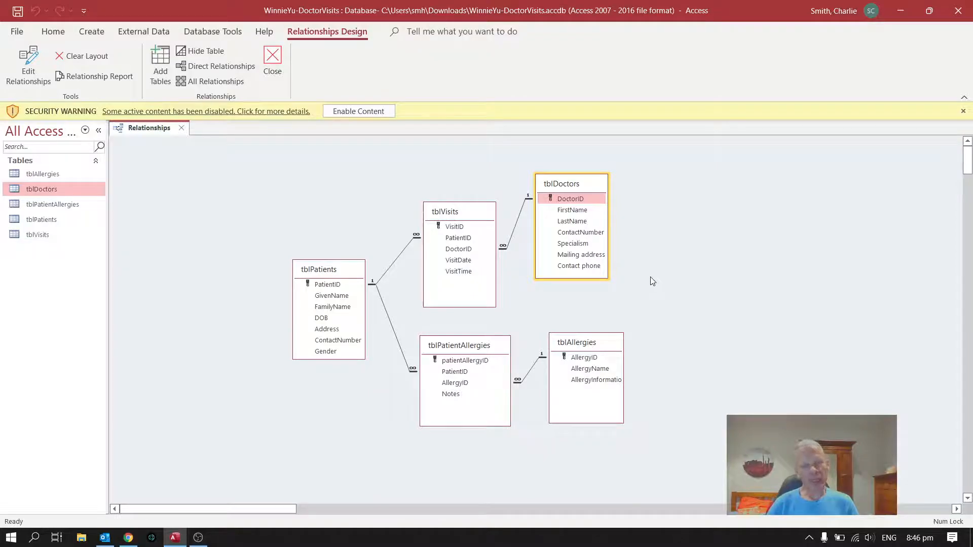
pyautogui.click(652, 294)
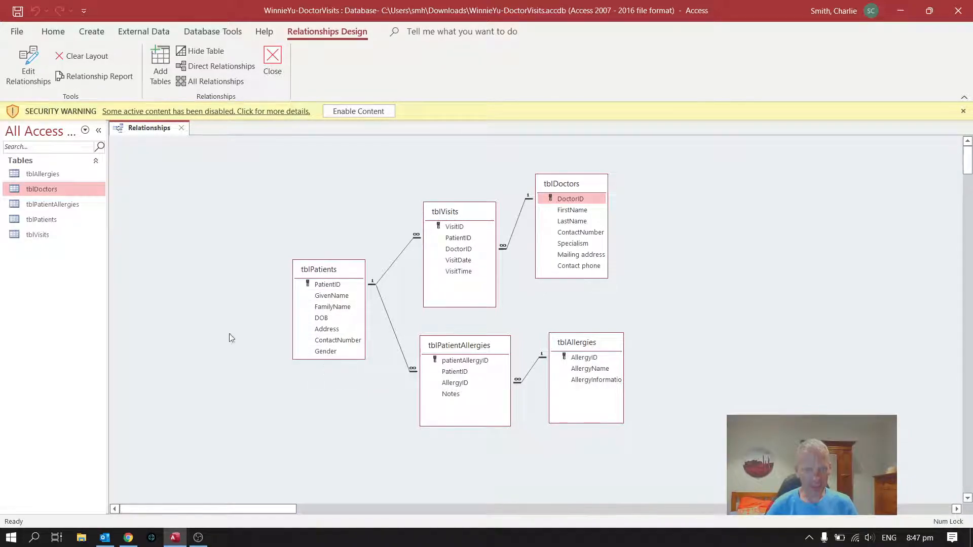
# Open the tblPatients table and review the Gender value of each patient record.
pyautogui.click(47, 221)
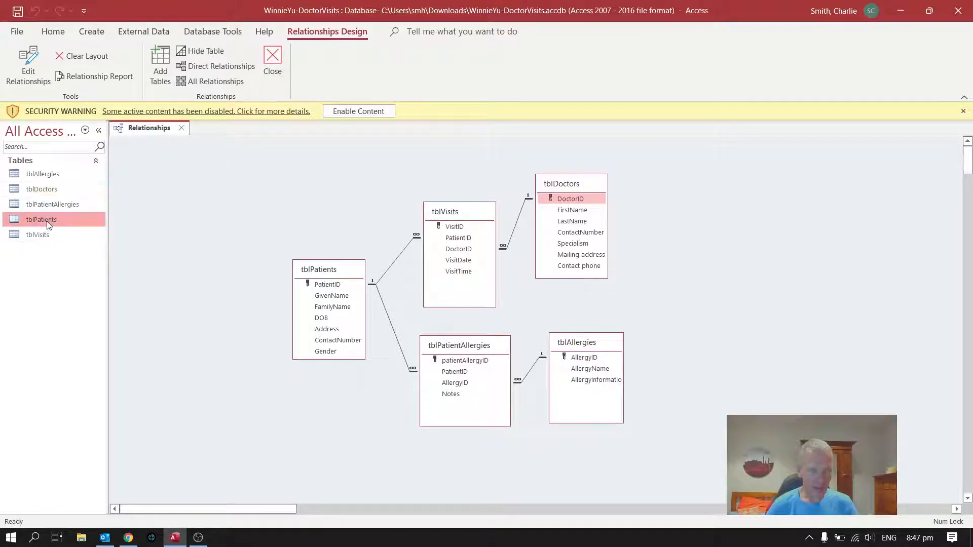
pyautogui.doubleClick(46, 221)
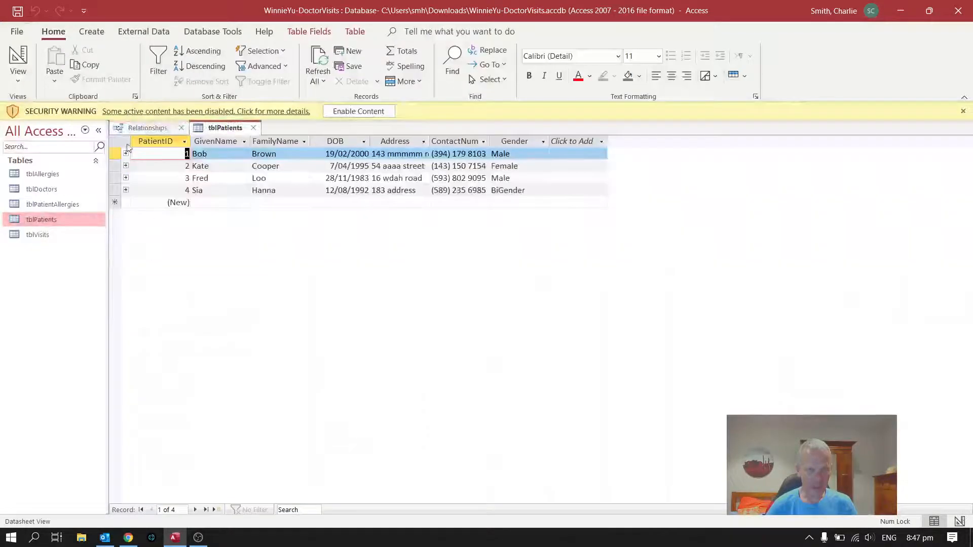
pyautogui.click(528, 154)
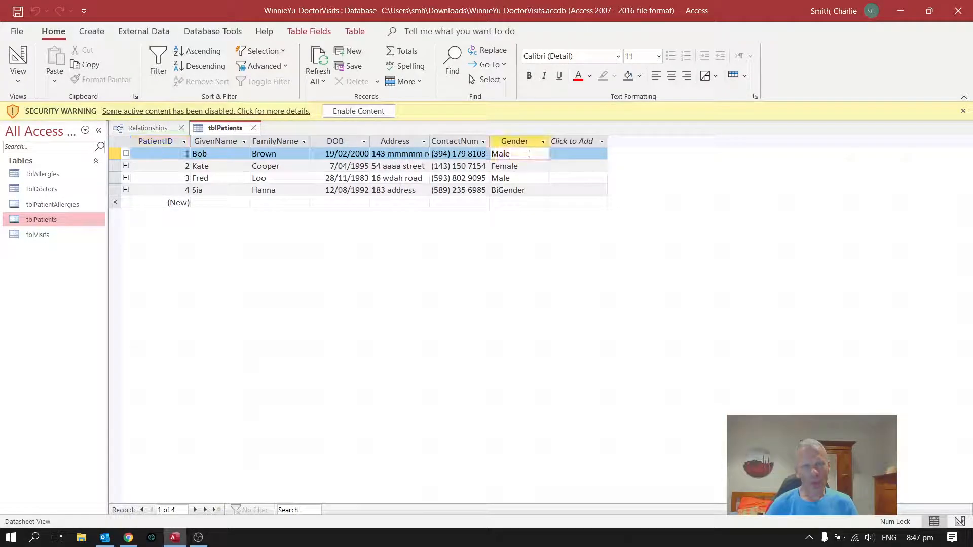
pyautogui.click(530, 168)
pyautogui.click(530, 178)
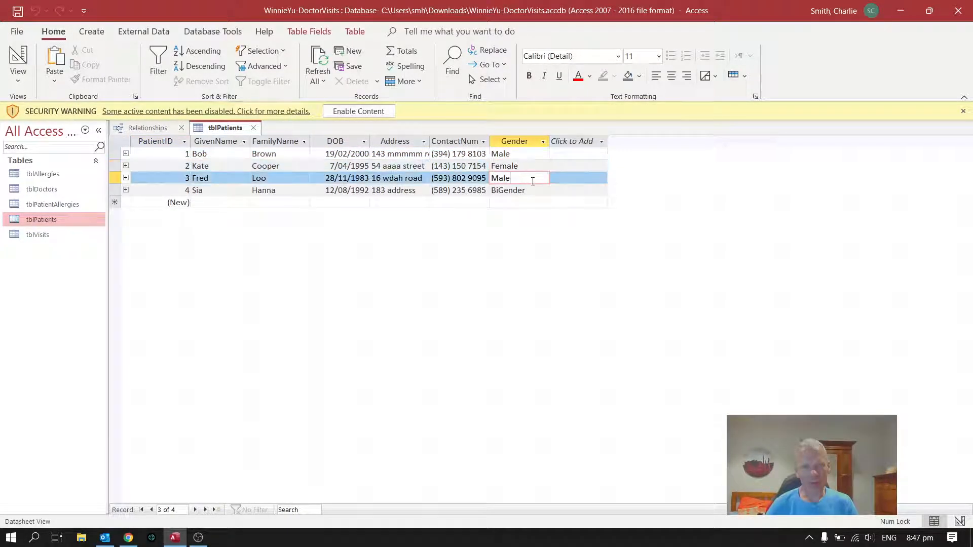
pyautogui.click(538, 191)
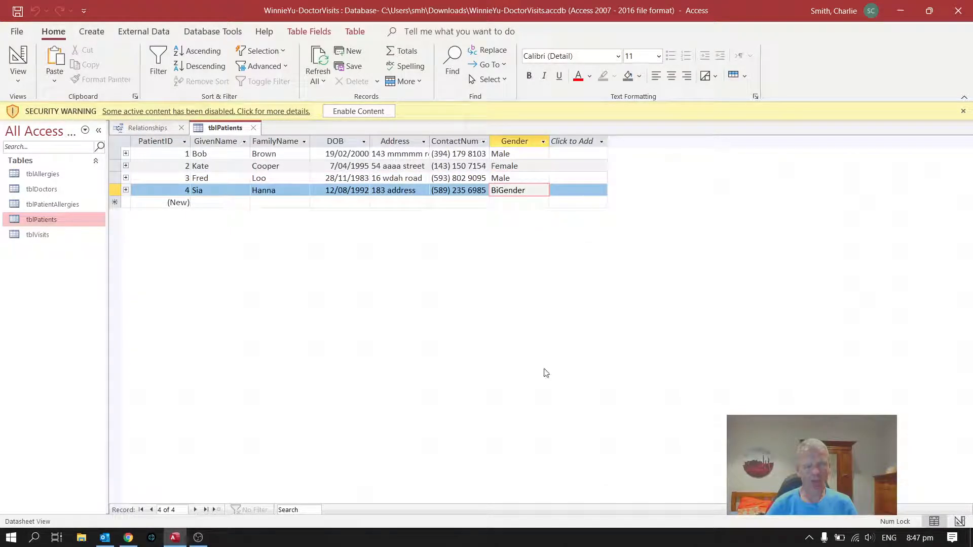
pyautogui.click(530, 179)
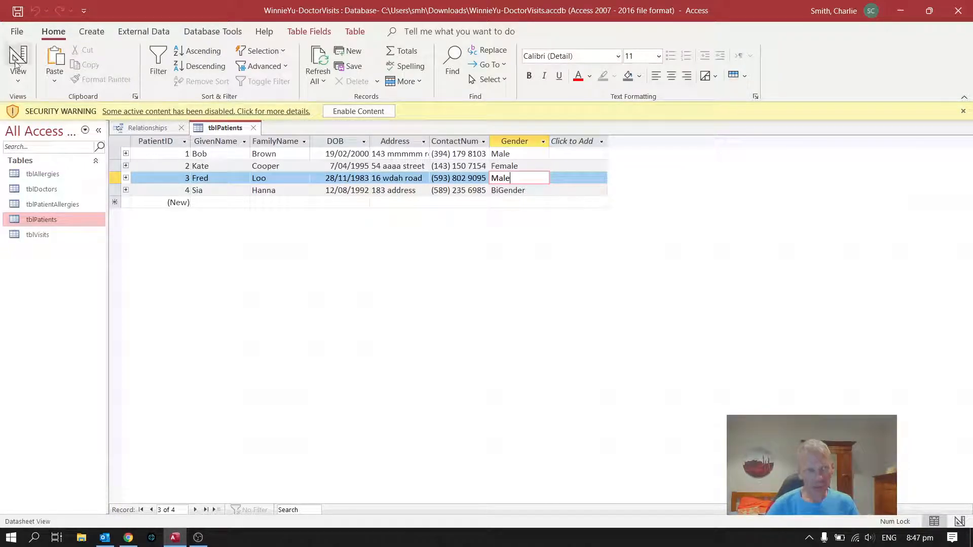
# Switch to Chrome, open the Data validation rules class material and its linked Microsoft article, and read the field validation quick examples.
pyautogui.click(128, 537)
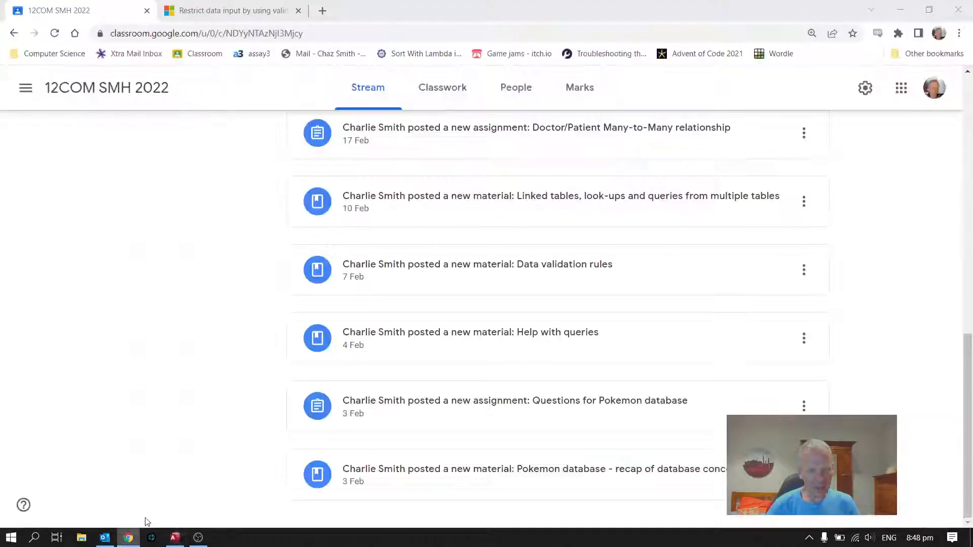
pyautogui.click(430, 269)
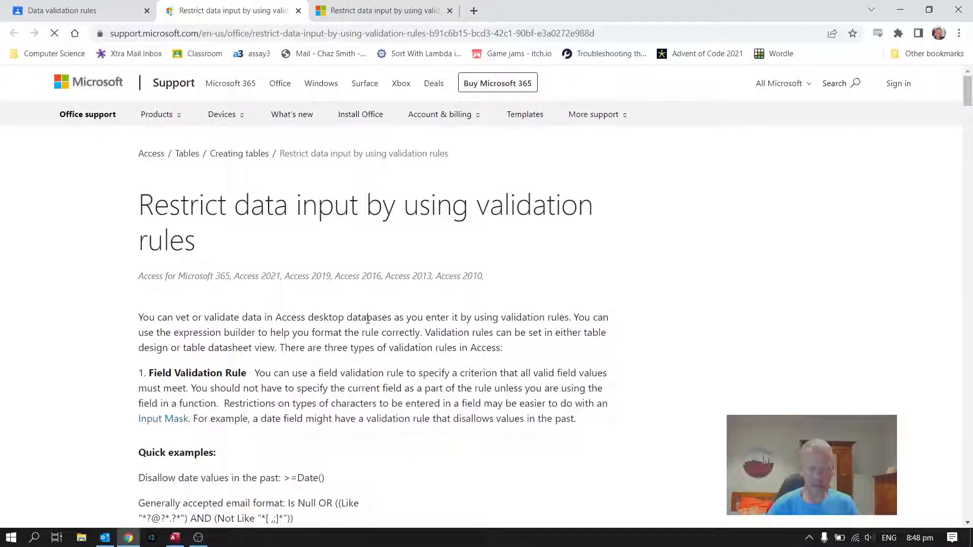
pyautogui.scroll(-3, 376, 345)
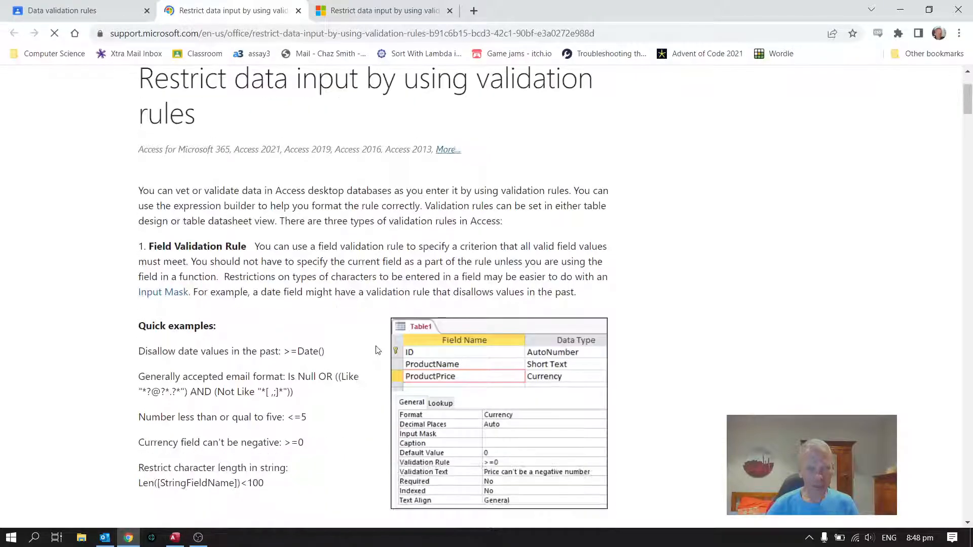
pyautogui.scroll(-1, 376, 350)
pyautogui.scroll(-1, 377, 350)
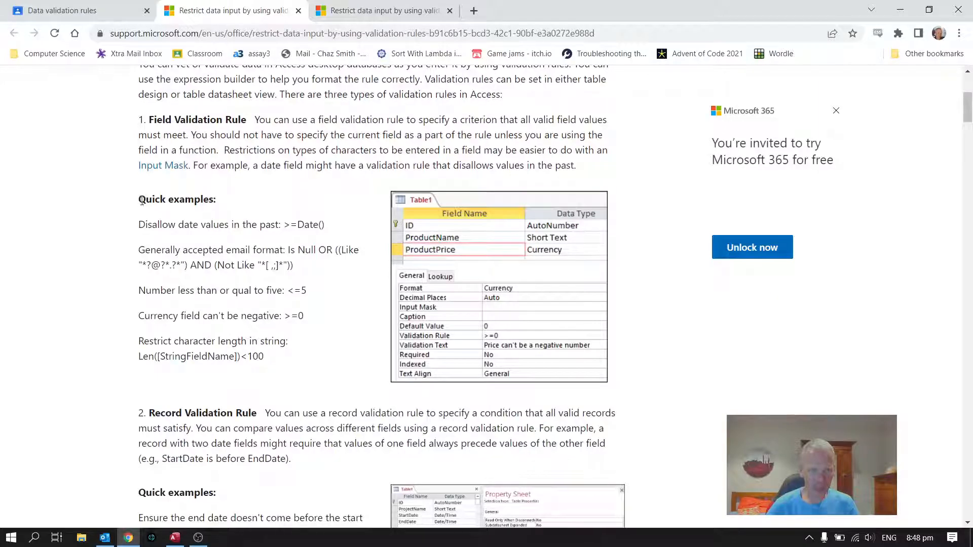
pyautogui.moveTo(144, 203); pyautogui.dragTo(279, 363)
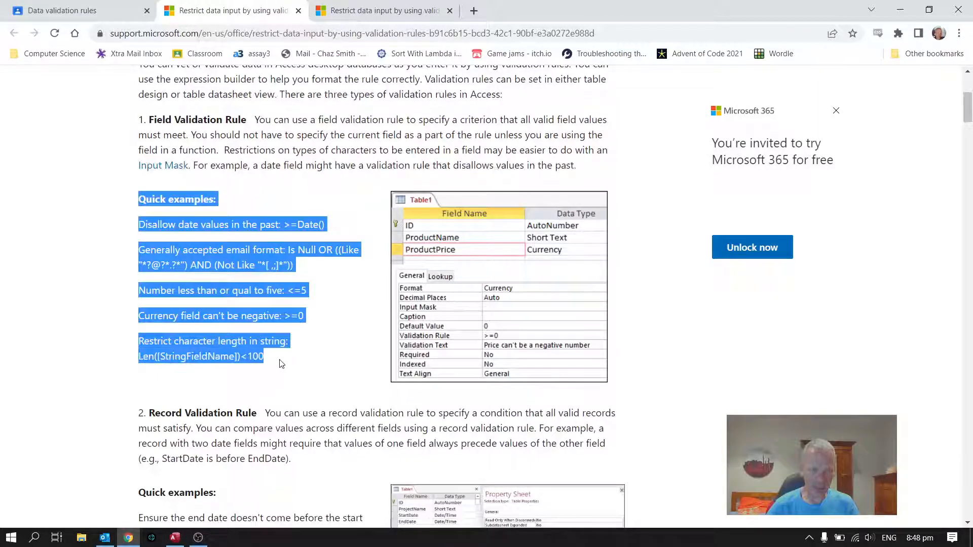
pyautogui.click(296, 363)
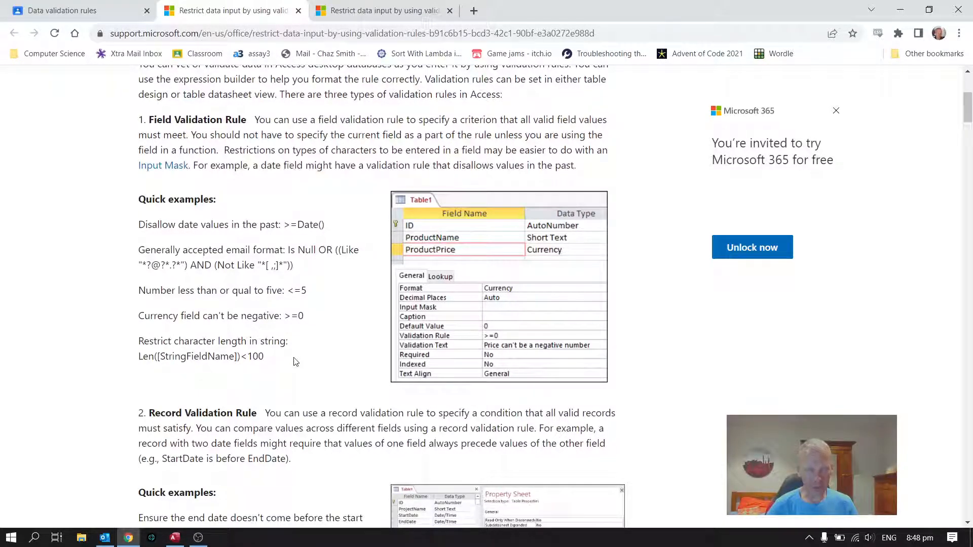
pyautogui.click(77, 11)
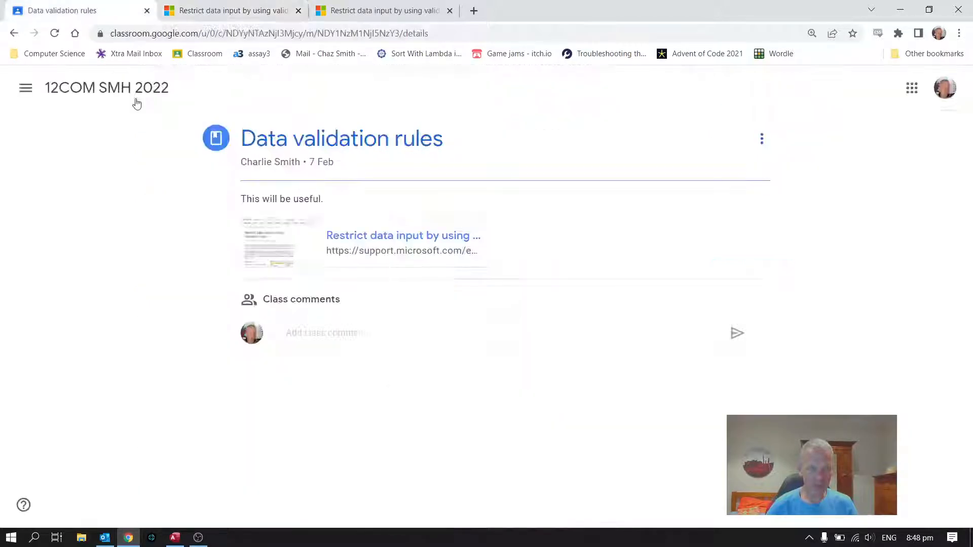
# Switch back to Access and, in the design of tblPatients, set the Gender field's validation rule to "Male" or "Female" or "Bigender" with the Expression Builder.
pyautogui.click(176, 540)
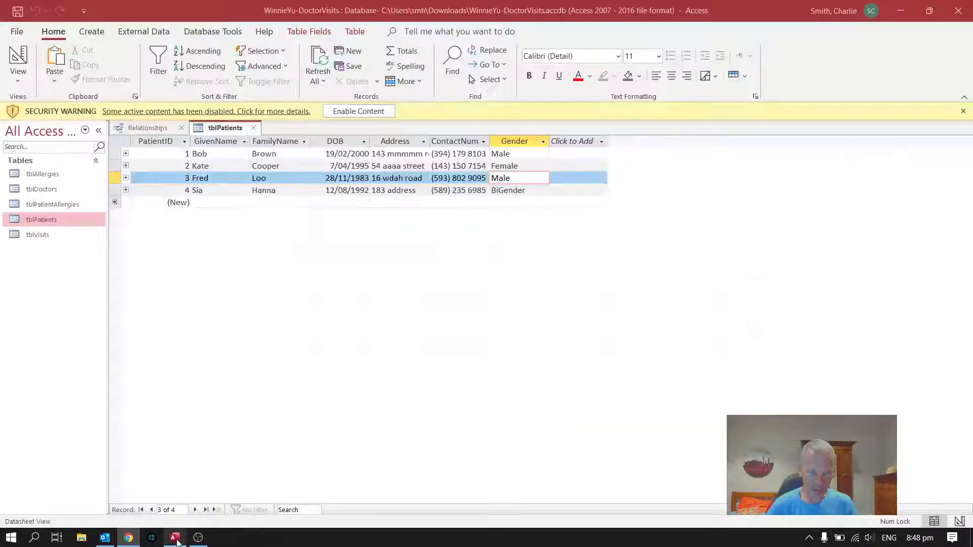
pyautogui.click(9, 51)
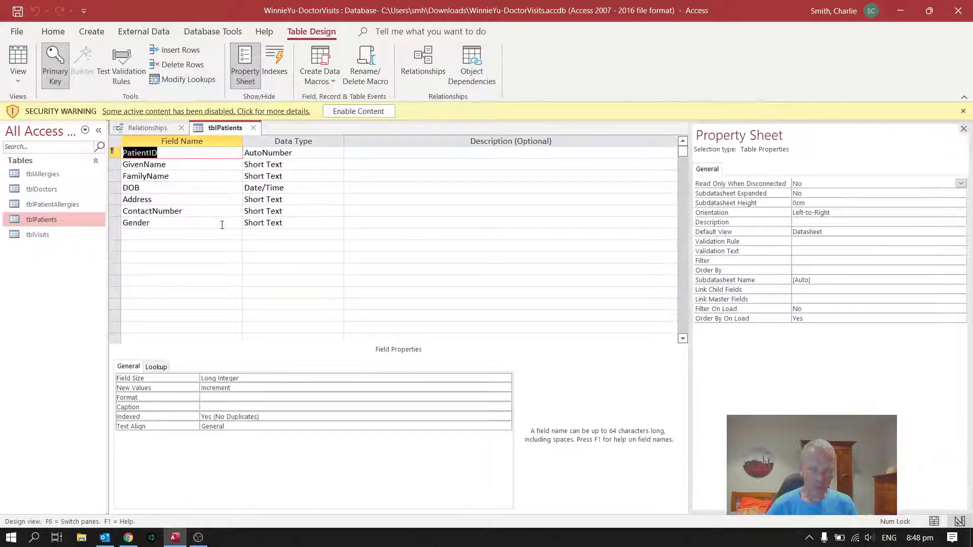
pyautogui.click(269, 223)
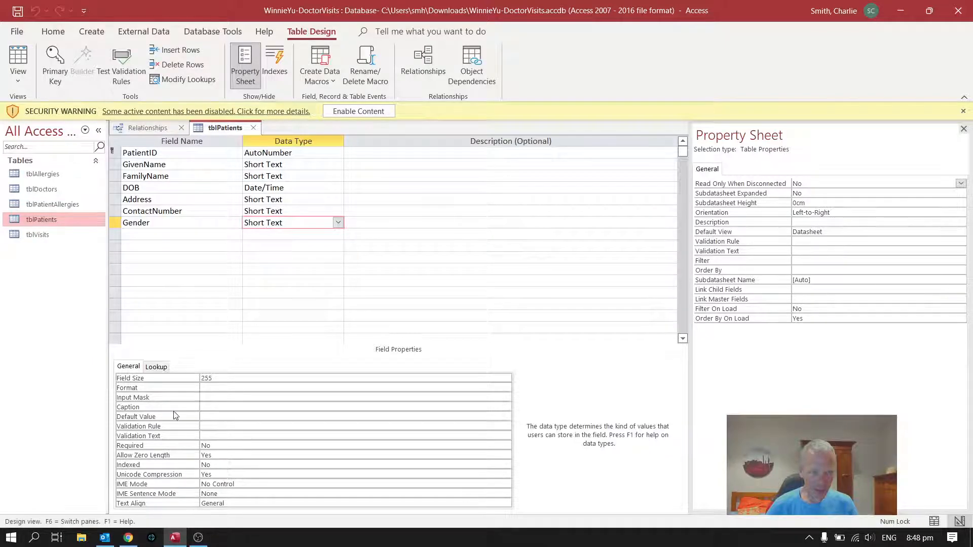
pyautogui.click(218, 426)
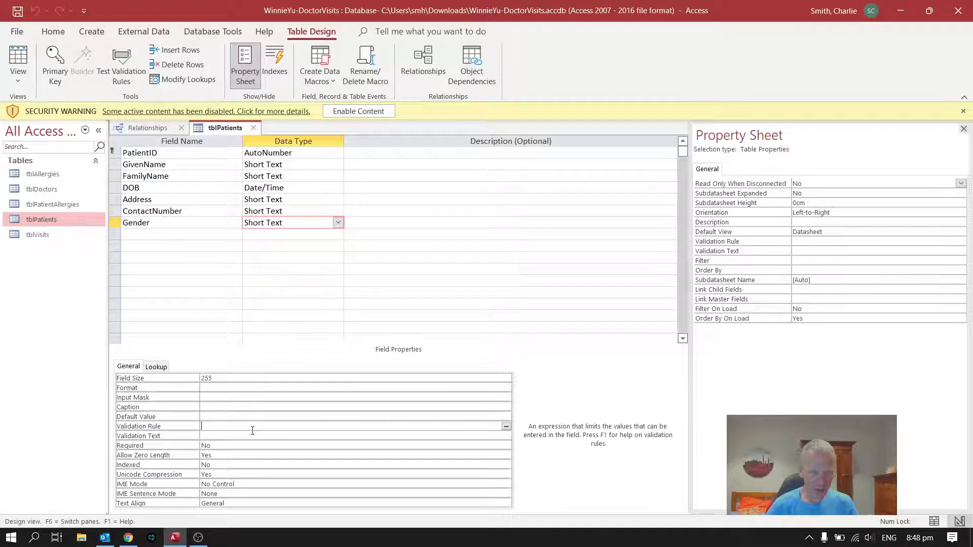
pyautogui.click(506, 427)
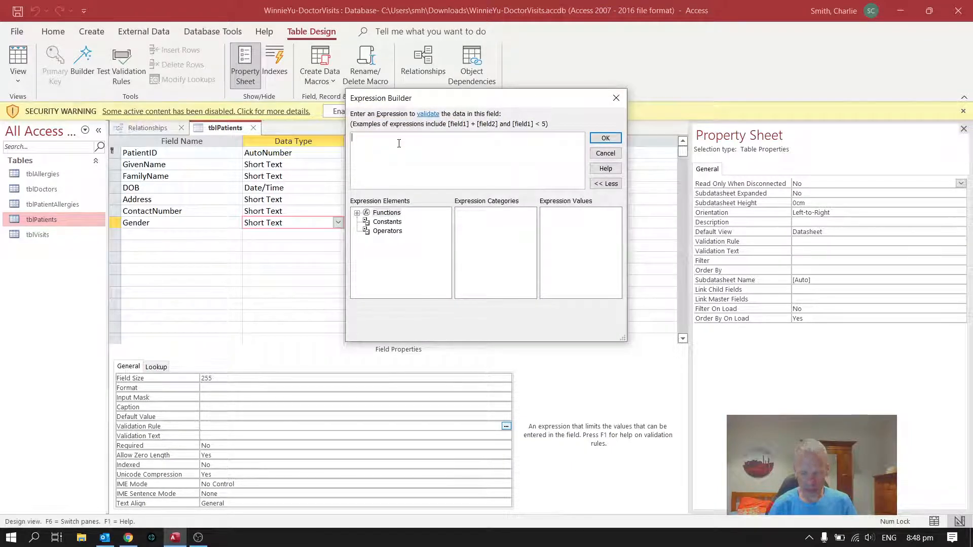
pyautogui.write('"male" or "Fema;le" o')
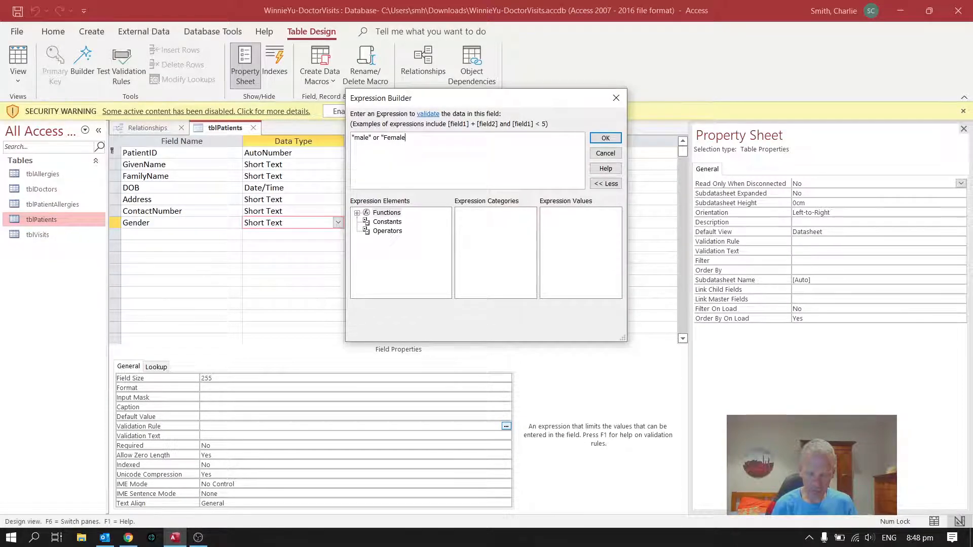
pyautogui.write('r "Bigender')
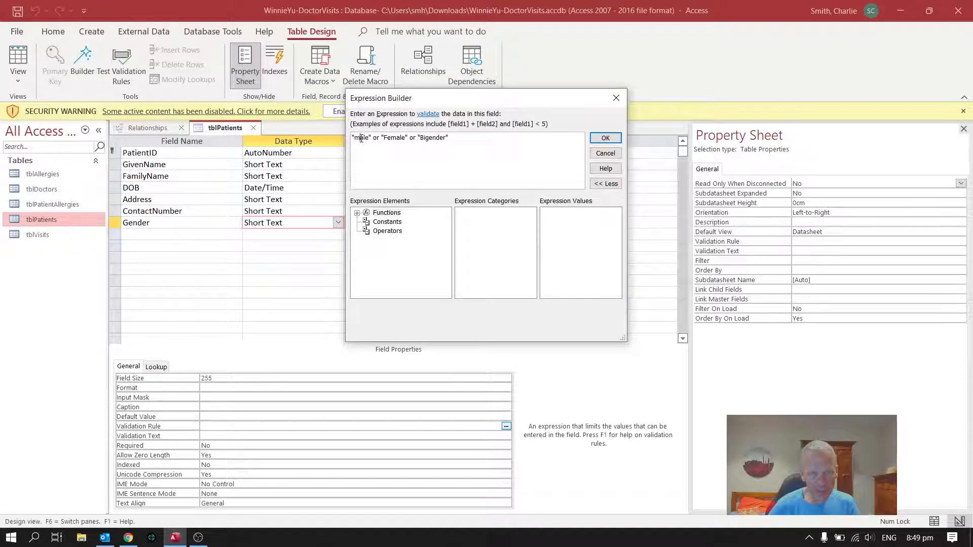
pyautogui.press('BackSpace')
pyautogui.write('M')
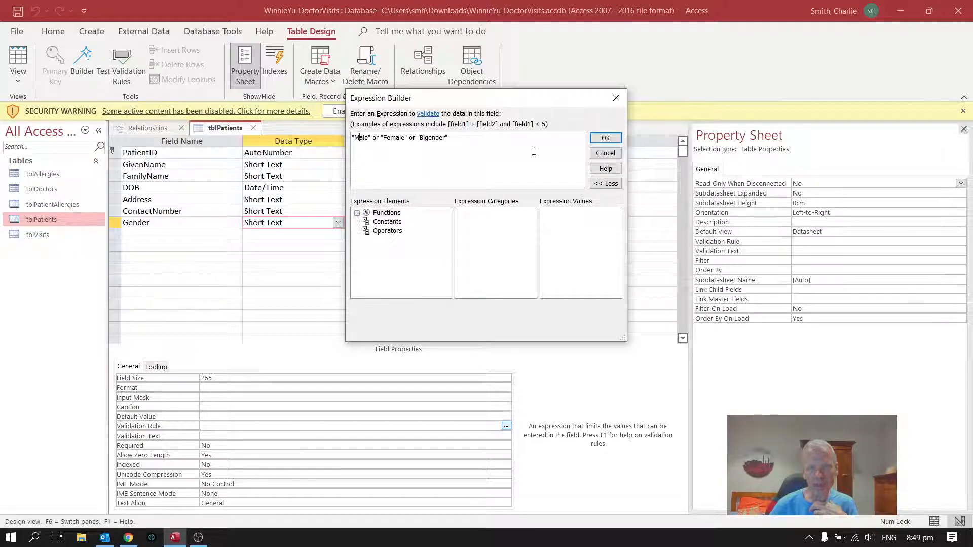
pyautogui.click(606, 139)
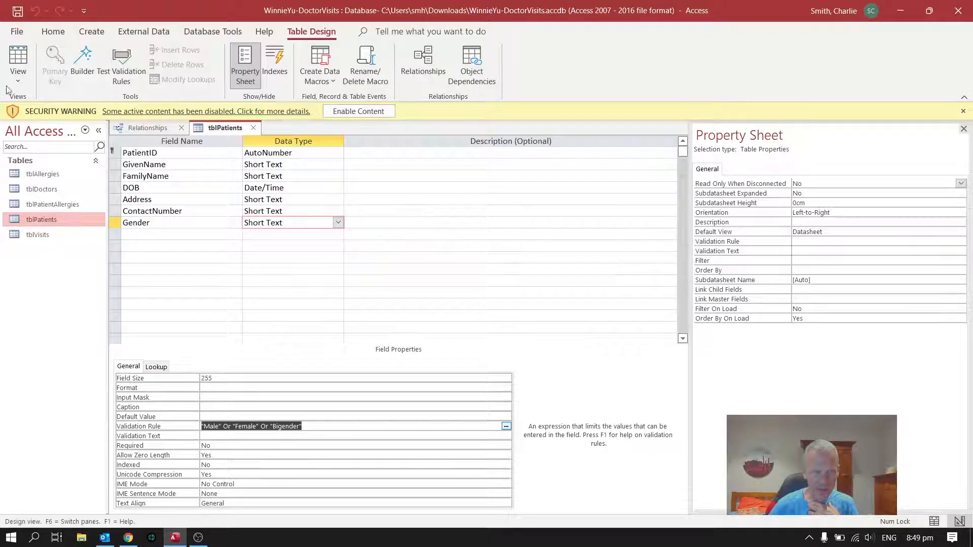
# Return tblPatients to Datasheet View, saving the table and having the existing data tested against the new rules.
pyautogui.click(18, 63)
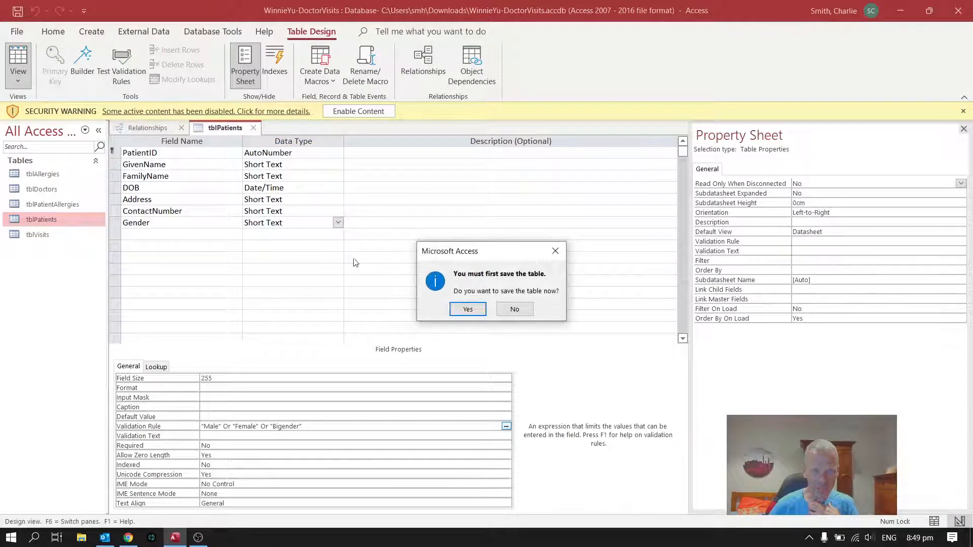
pyautogui.click(461, 311)
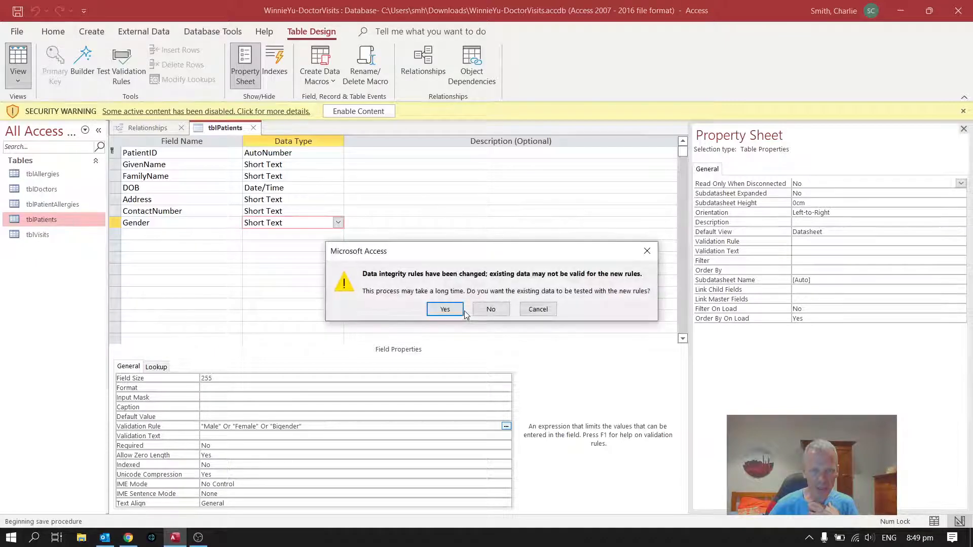
pyautogui.click(445, 309)
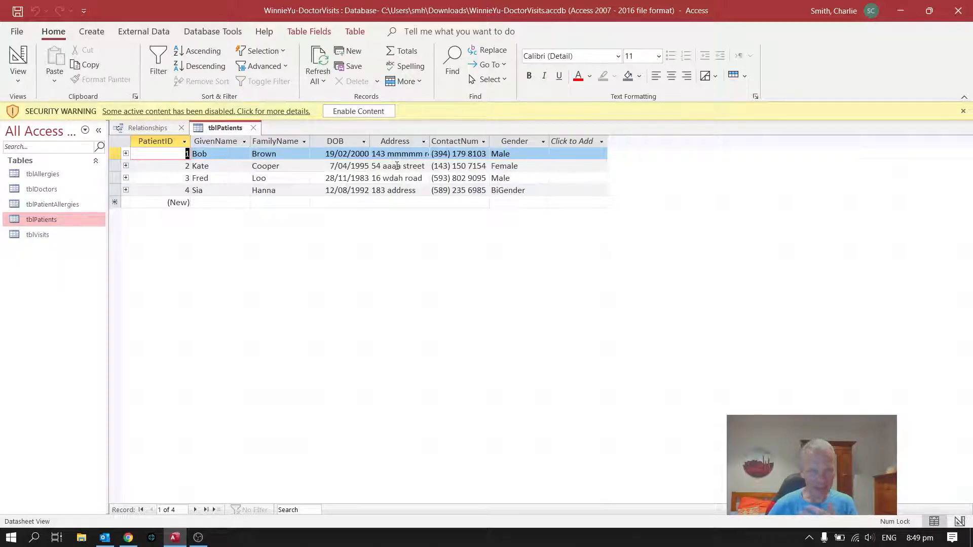
# Test the Gender validation rule by entering Mal for the third patient, dismiss the alert, and restore the value Male.
pyautogui.click(523, 179)
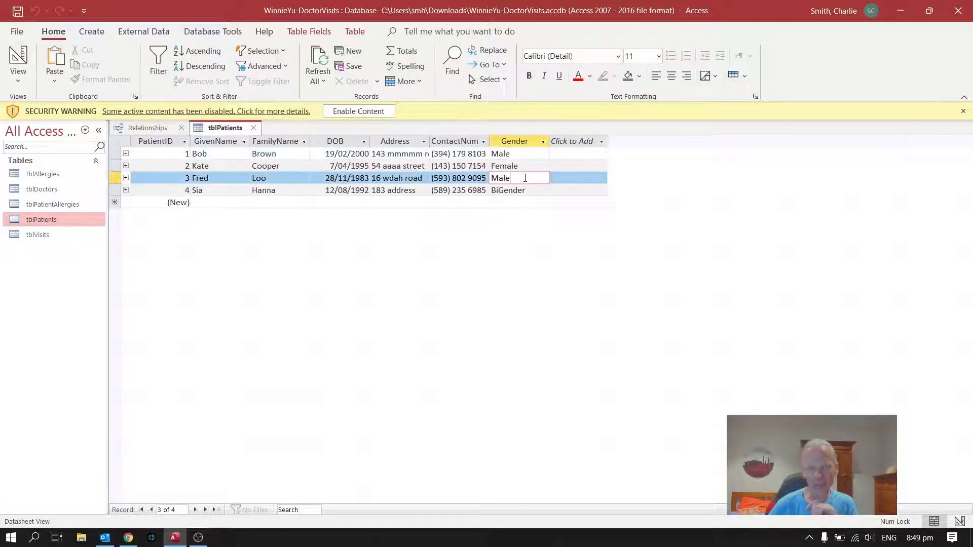
pyautogui.press('BackSpace')
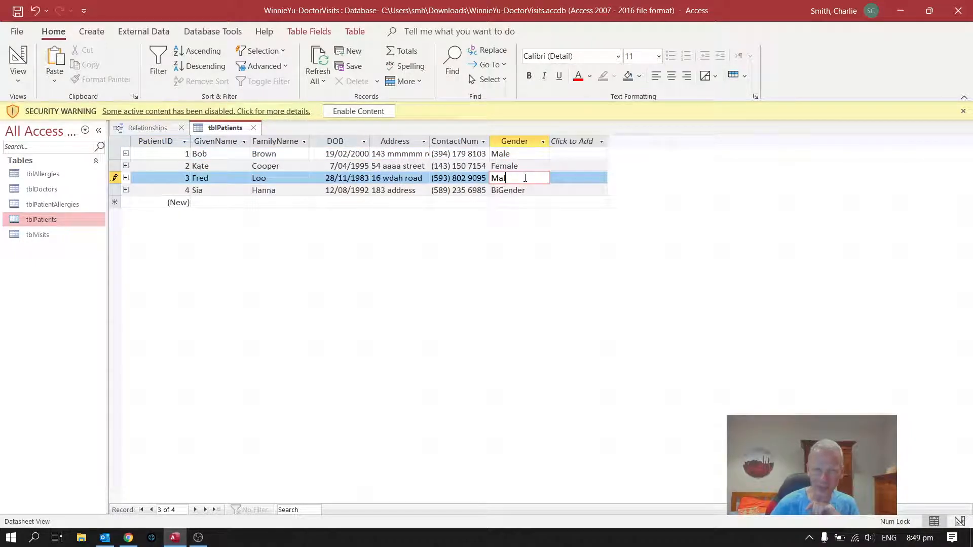
pyautogui.click(506, 198)
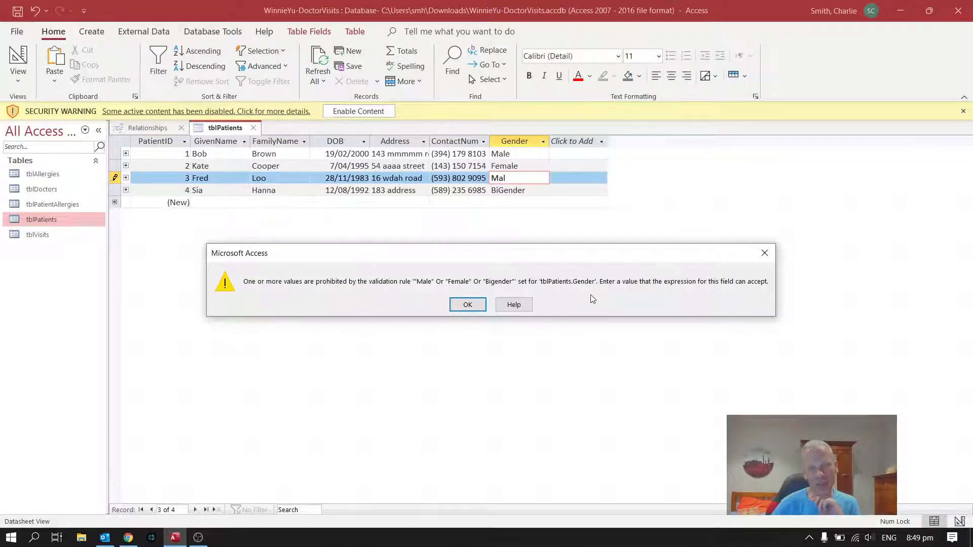
pyautogui.click(476, 307)
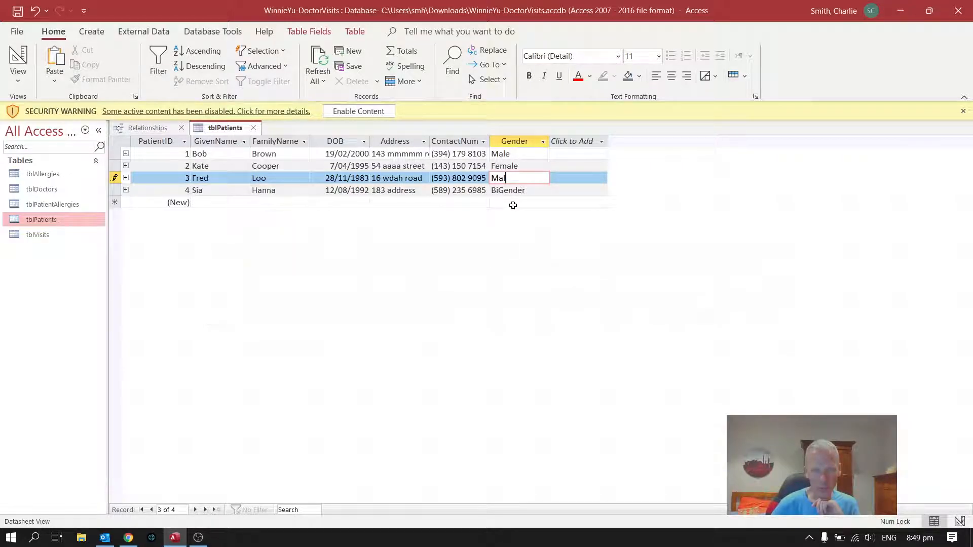
pyautogui.write('e')
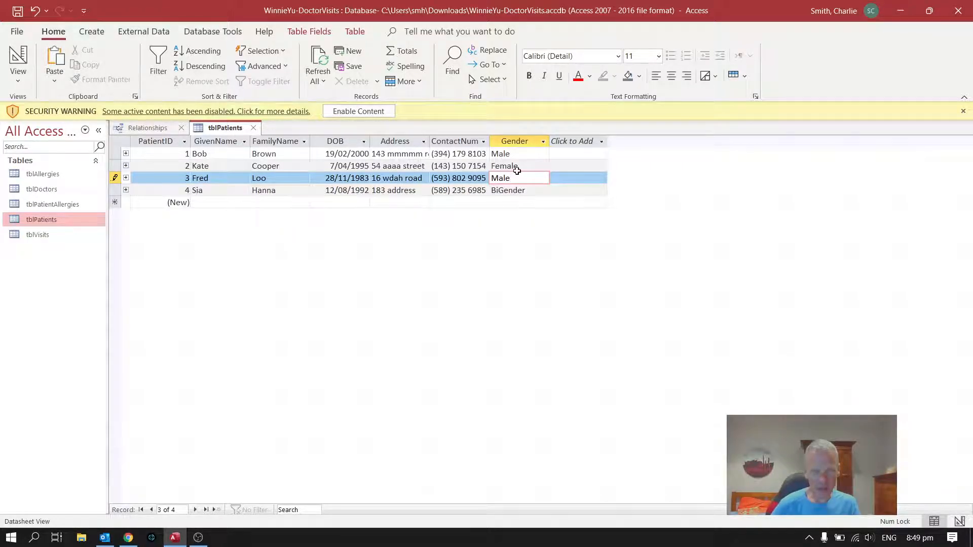
pyautogui.click(517, 171)
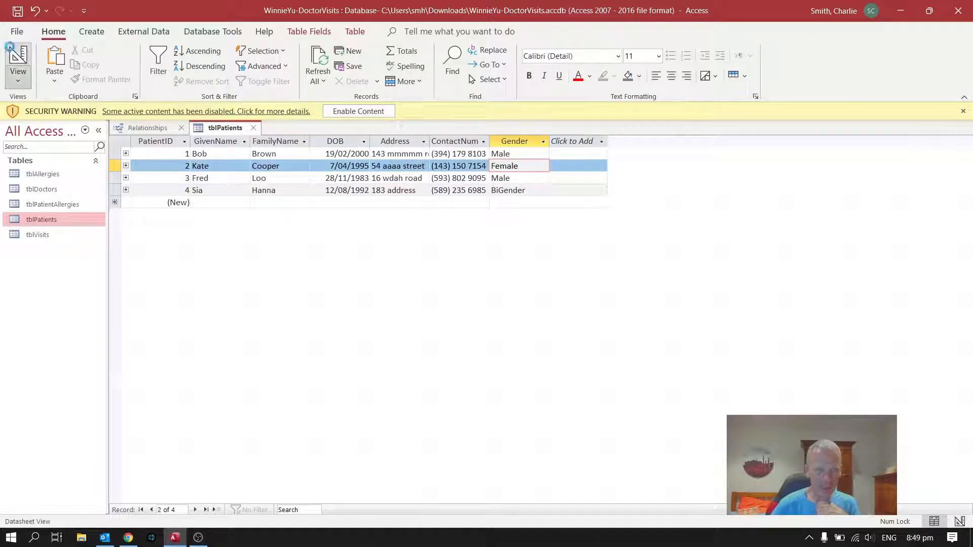
# In the design of tblPatients, set the Gender field's validation text to "Choose from list Male/Female/Bigender", save, and return to Datasheet View.
pyautogui.click(9, 47)
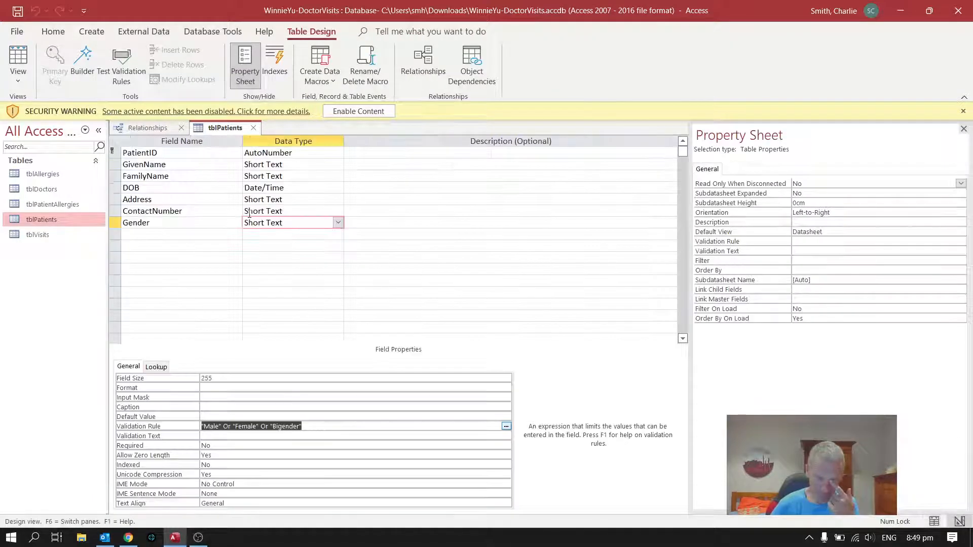
pyautogui.click(220, 435)
pyautogui.write('Choose from list Male')
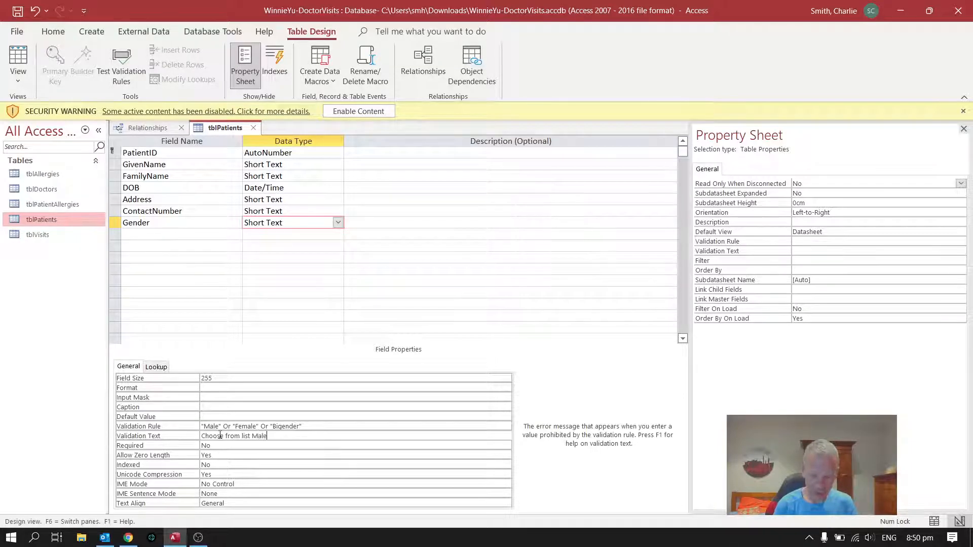
pyautogui.write('/Female/Bigender')
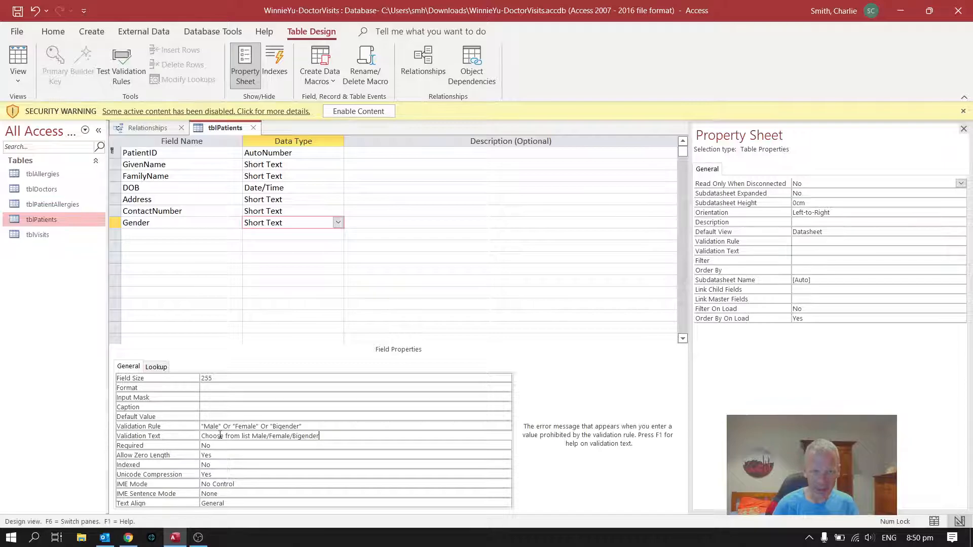
pyautogui.click(310, 428)
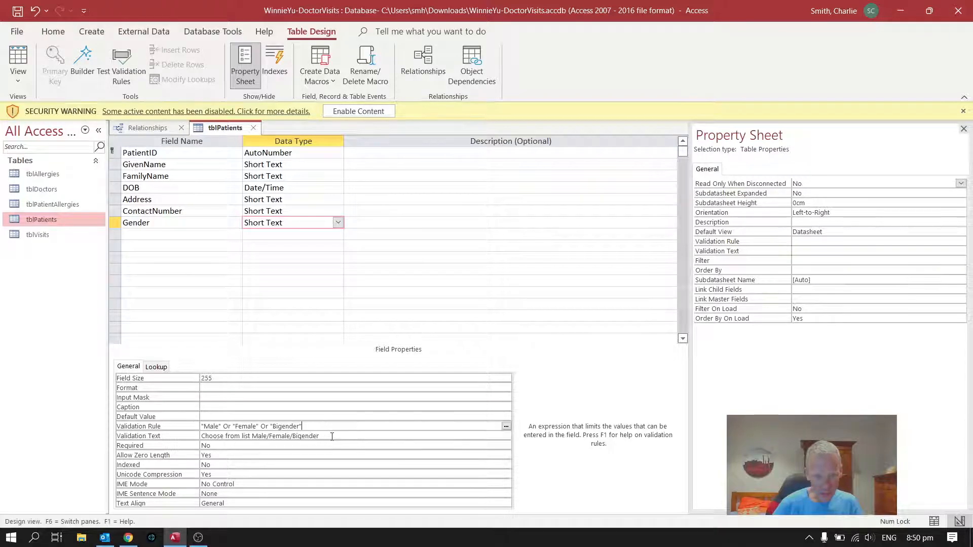
pyautogui.click(18, 58)
pyautogui.click(467, 309)
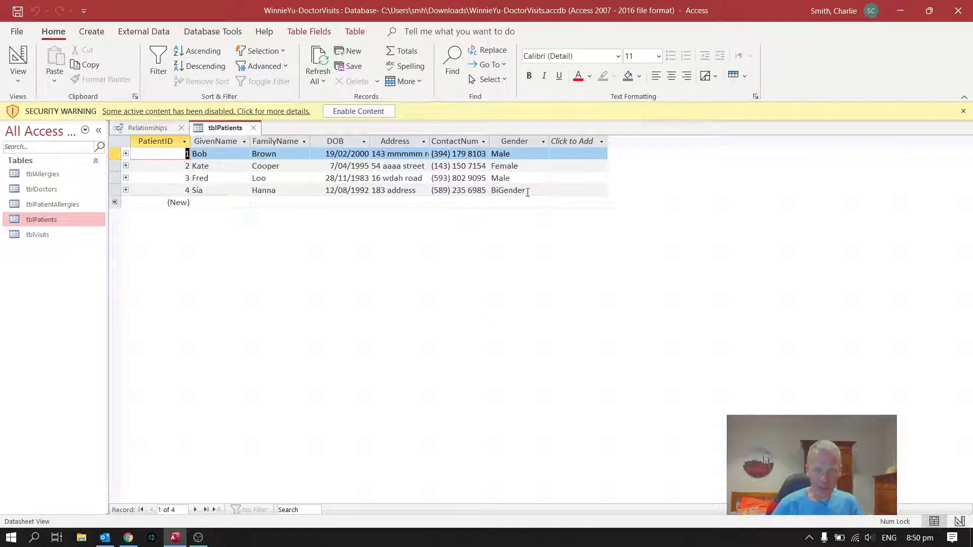
# Test the Gender validation text by shortening the fourth patient's value to BiGende, dismiss the alert, and restore BiGender.
pyautogui.click(528, 193)
pyautogui.press('BackSpace')
pyautogui.press('Return')
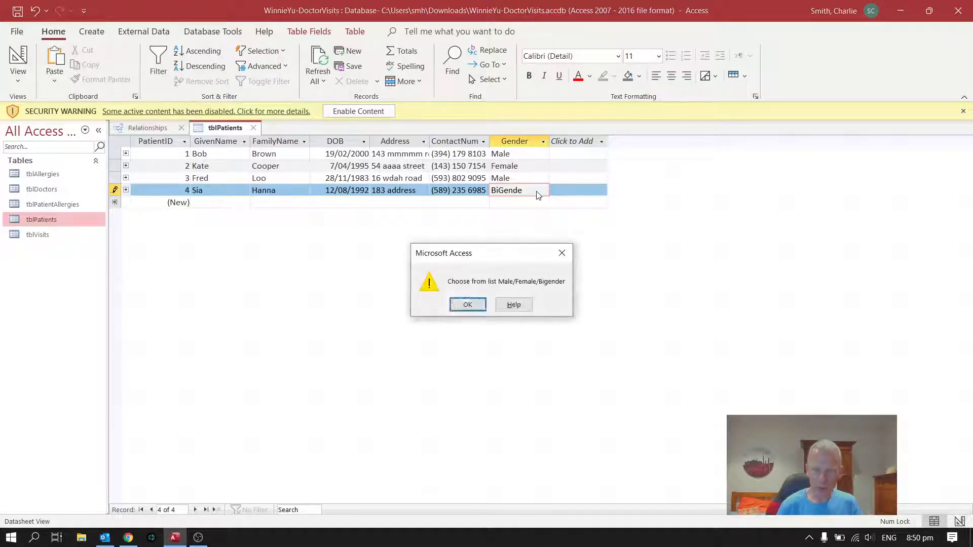
pyautogui.click(468, 306)
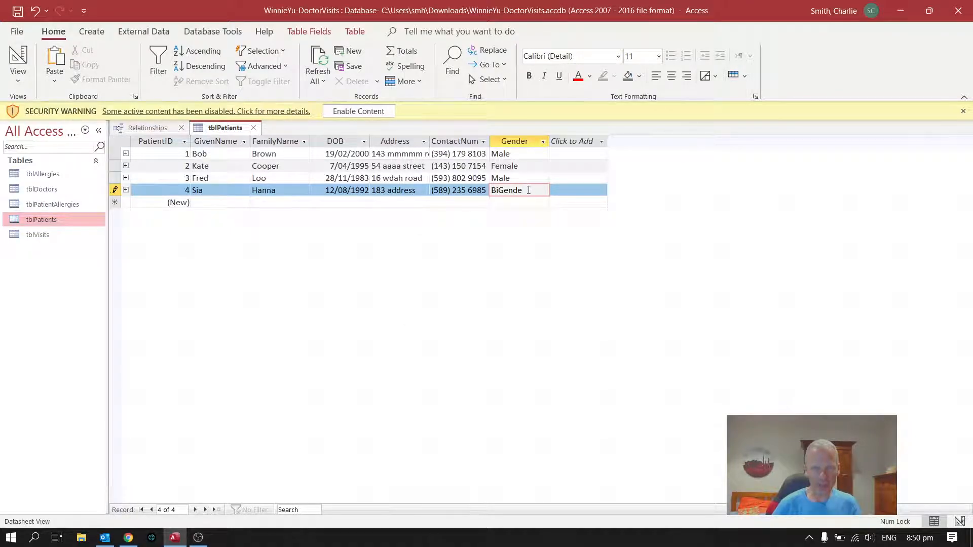
pyautogui.write('r')
# Switch tblPatients to Design View and go to the validation rule of the DOB field.
pyautogui.click(15, 58)
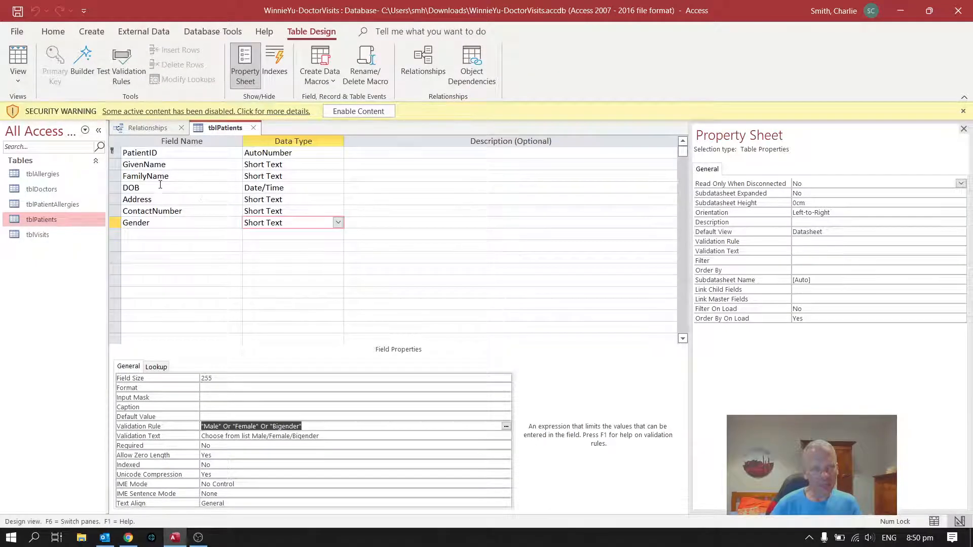
pyautogui.click(160, 187)
pyautogui.click(296, 188)
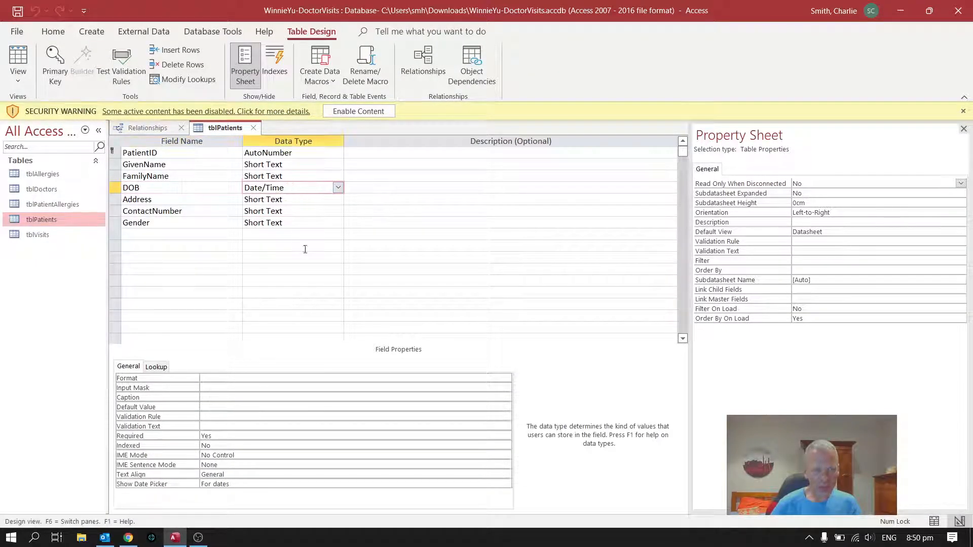
pyautogui.click(251, 417)
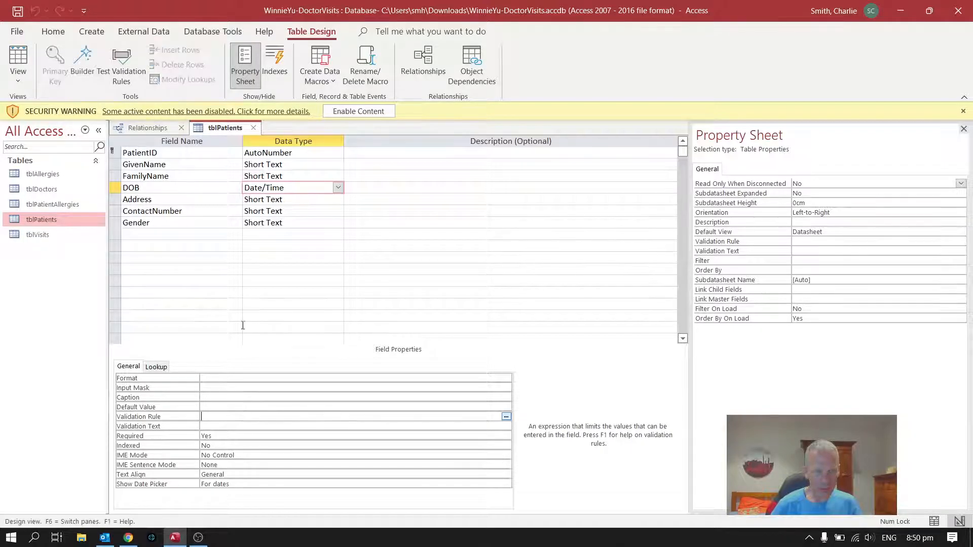
# Switch to Chrome and check the field validation quick examples in the Microsoft article on restricting data input.
pyautogui.click(129, 538)
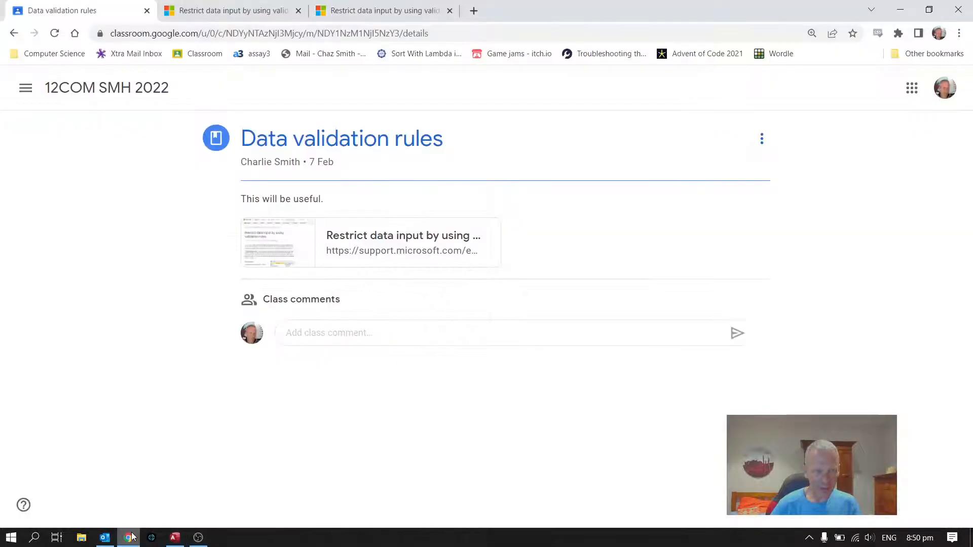
pyautogui.click(233, 10)
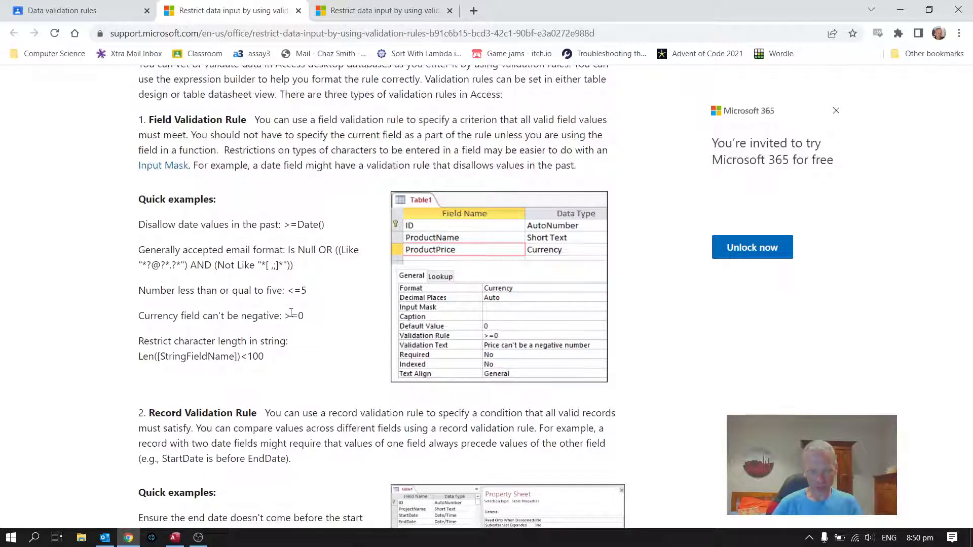
pyautogui.click(86, 11)
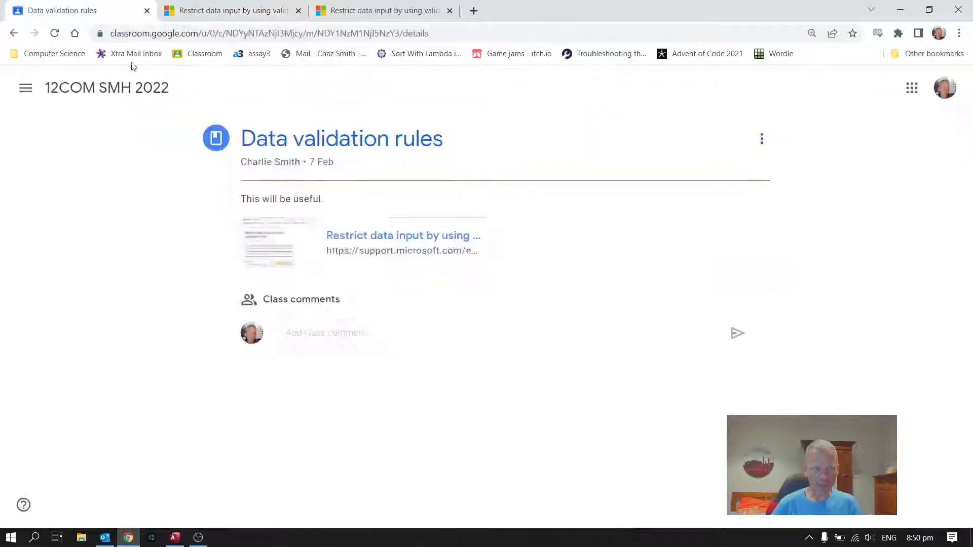
# Switch back to Access and give the DOB field the Short Date input mask with the Input Mask Wizard.
pyautogui.click(174, 538)
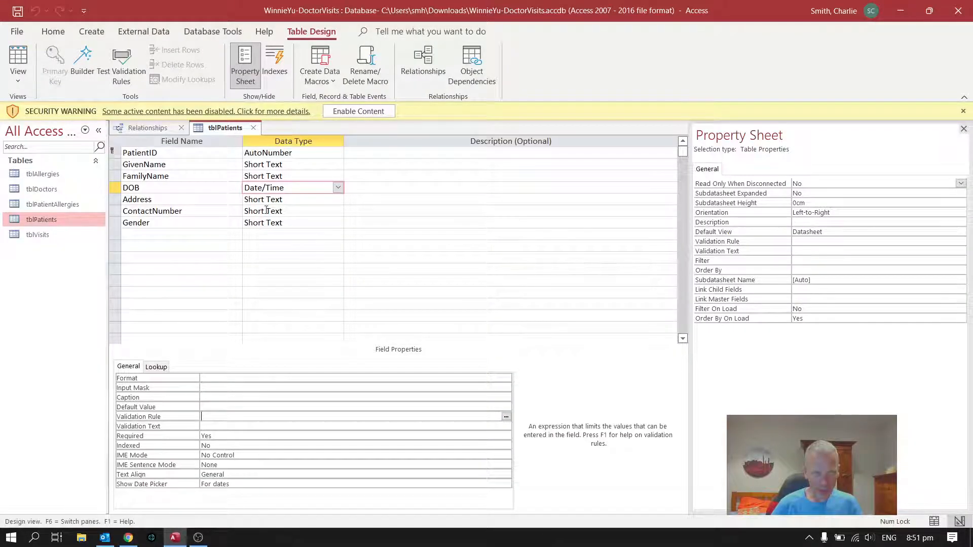
pyautogui.click(215, 389)
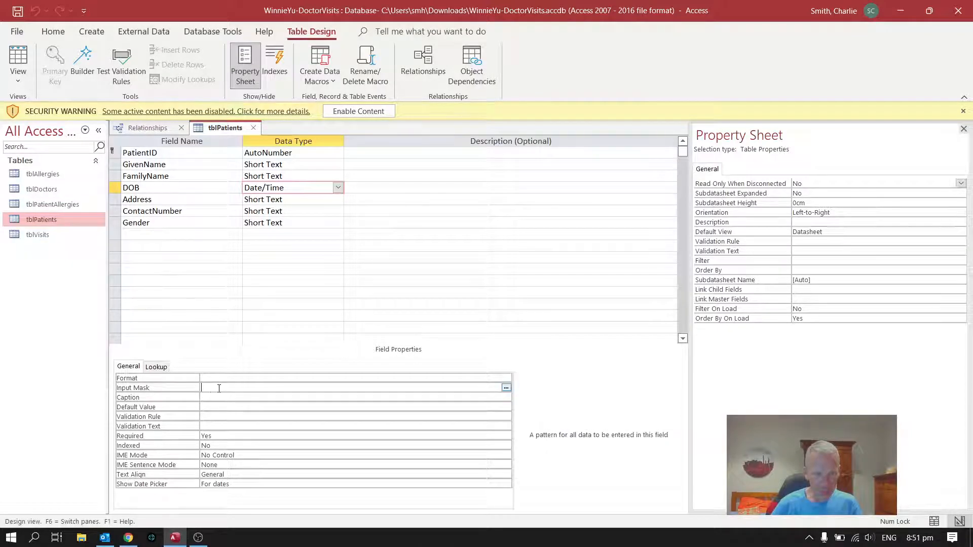
pyautogui.click(506, 388)
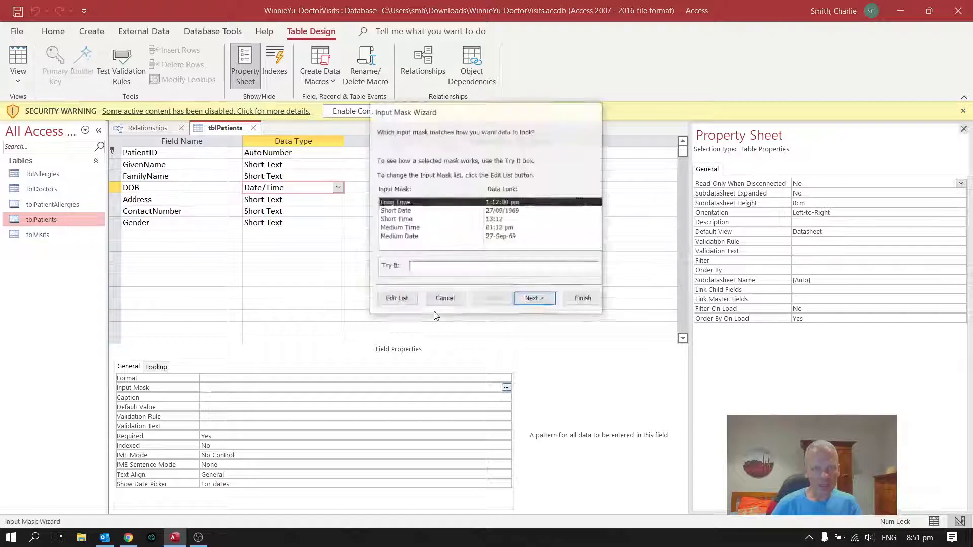
pyautogui.click(415, 211)
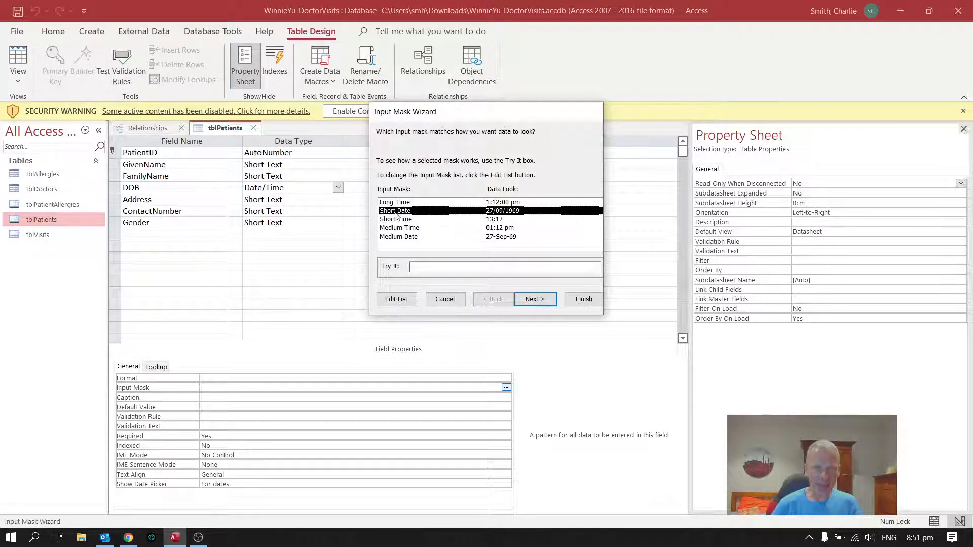
pyautogui.click(568, 301)
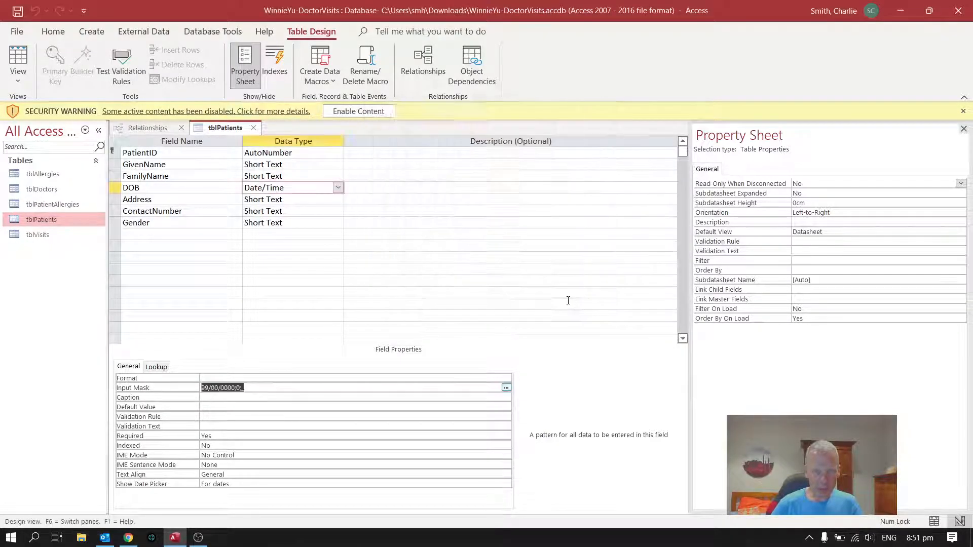
# Change the Gender field's lookup display control to Combo Box and go to its row source type.
pyautogui.click(309, 223)
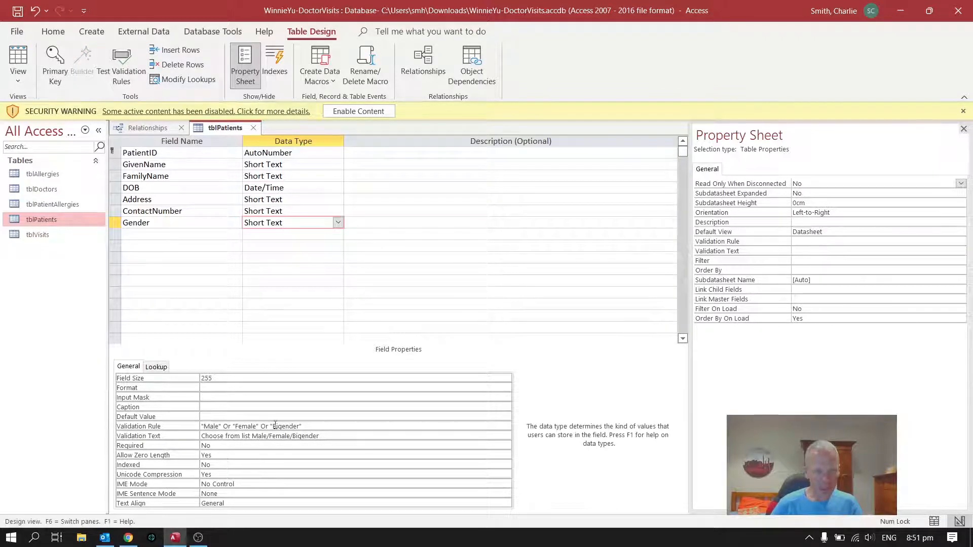
pyautogui.click(309, 426)
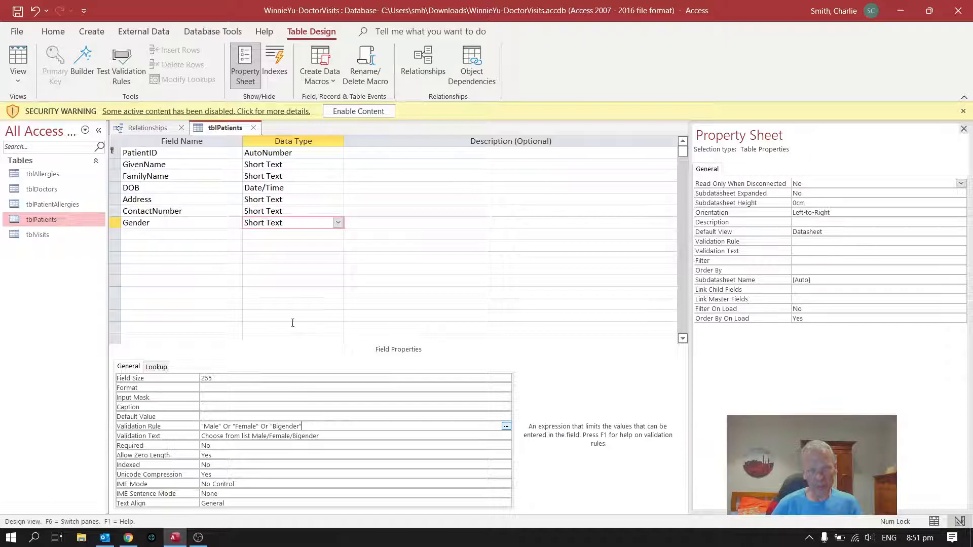
pyautogui.click(162, 368)
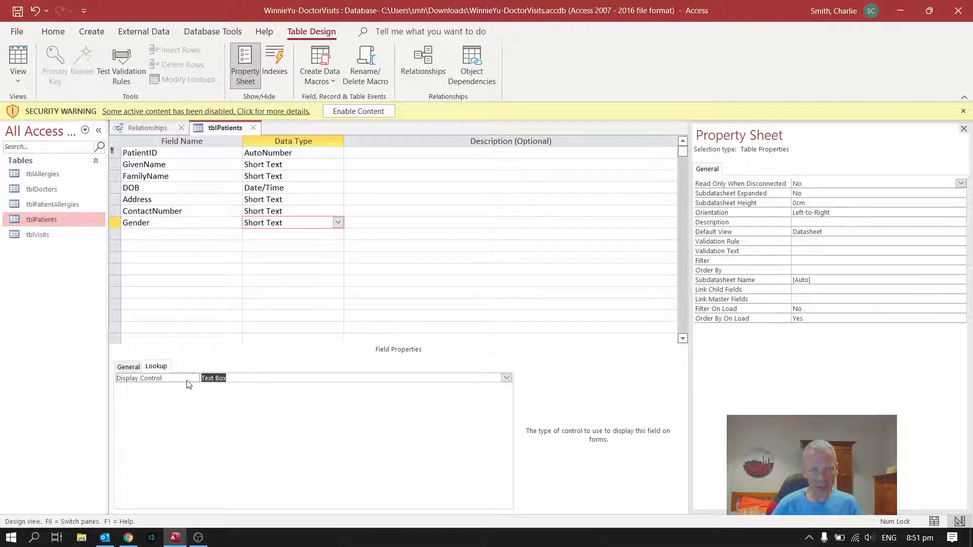
pyautogui.click(507, 379)
pyautogui.click(330, 405)
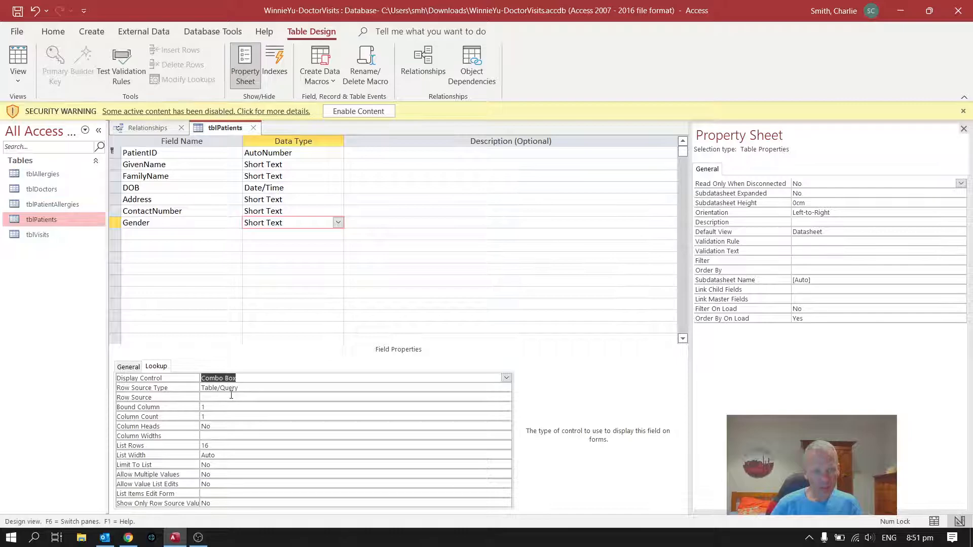
pyautogui.click(236, 389)
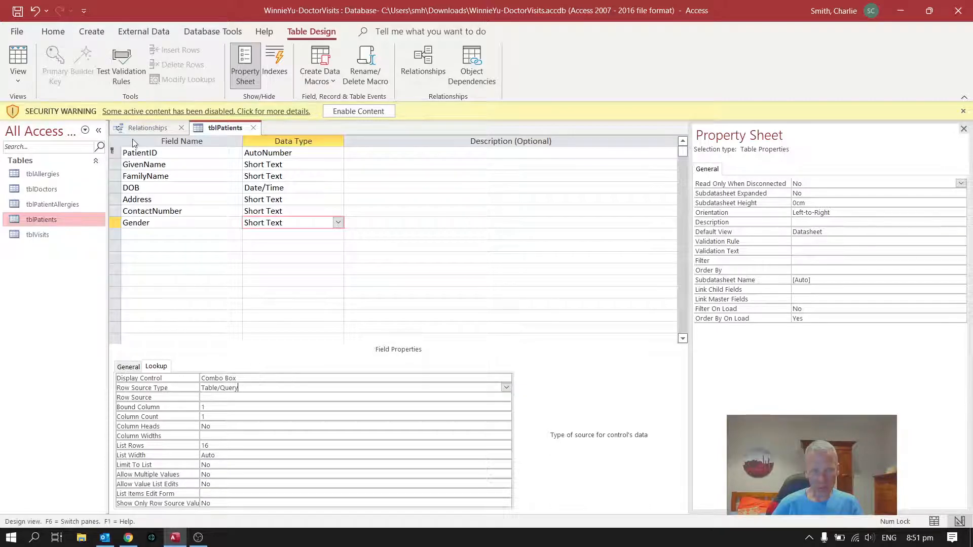
# View the Relationships diagram to examine how tblPatients connects to the other tables.
pyautogui.click(153, 127)
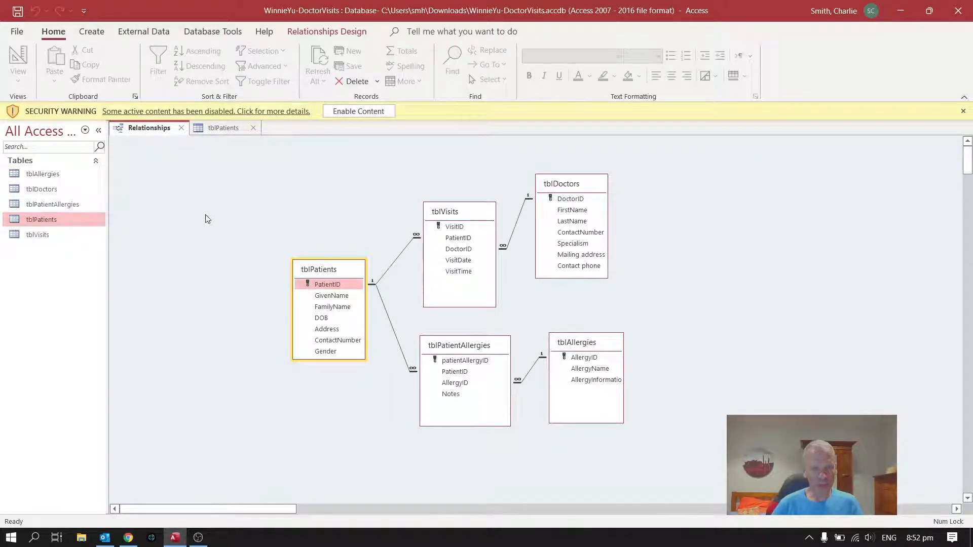
pyautogui.click(213, 240)
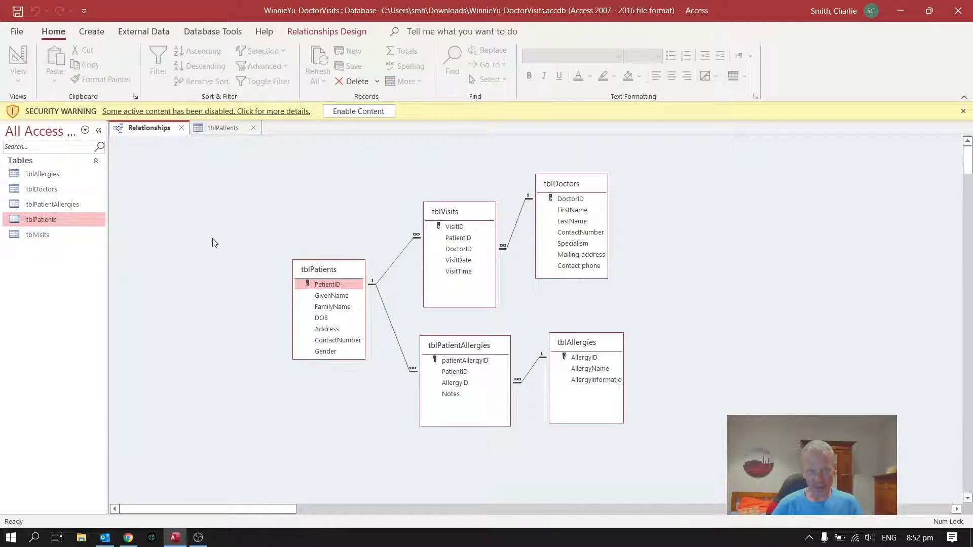